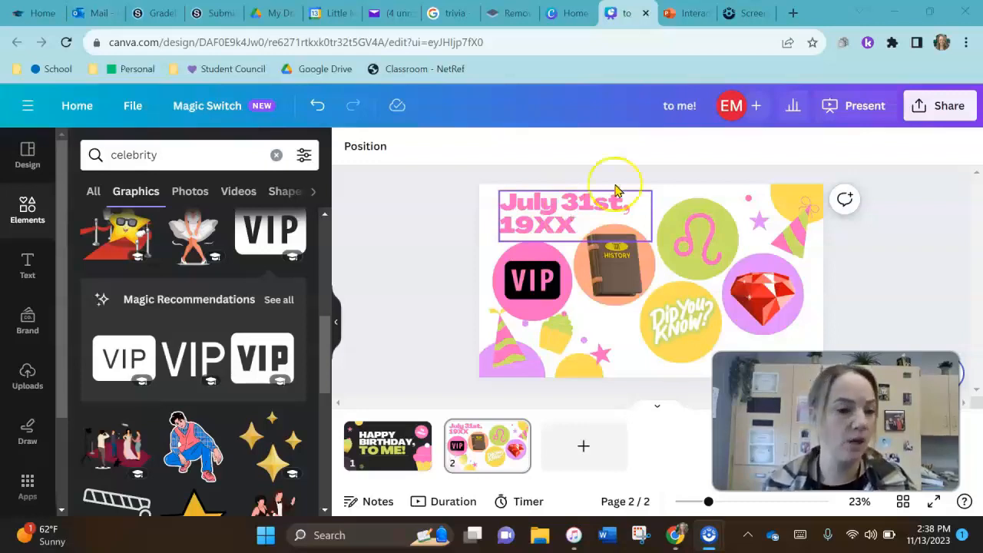
Step: Browse the Pink and Yellow Birthday Presentation template and add its page with the round photo and two subheadings as page 3
left_click(28, 165)
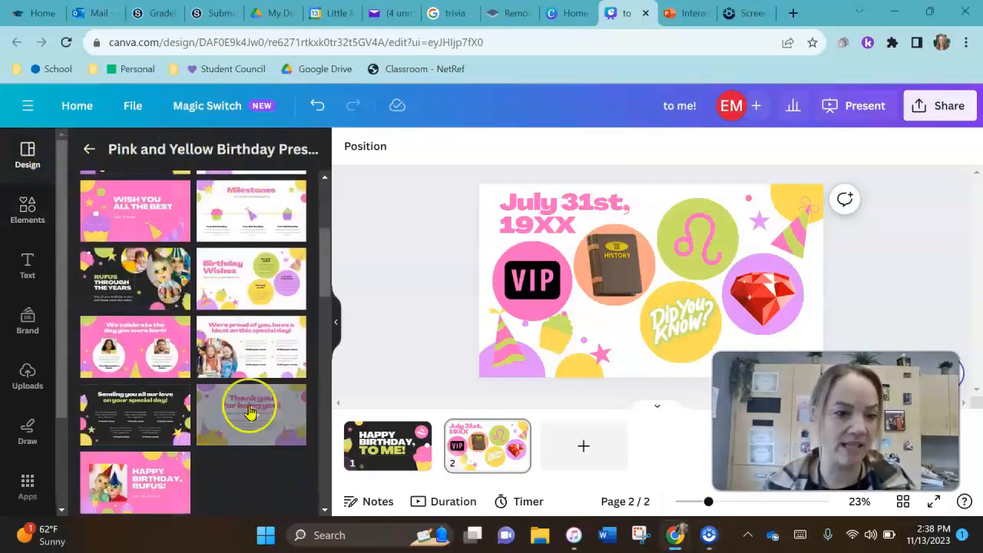
scroll(248, 412, "up", 5)
scroll(250, 413, "up", 1)
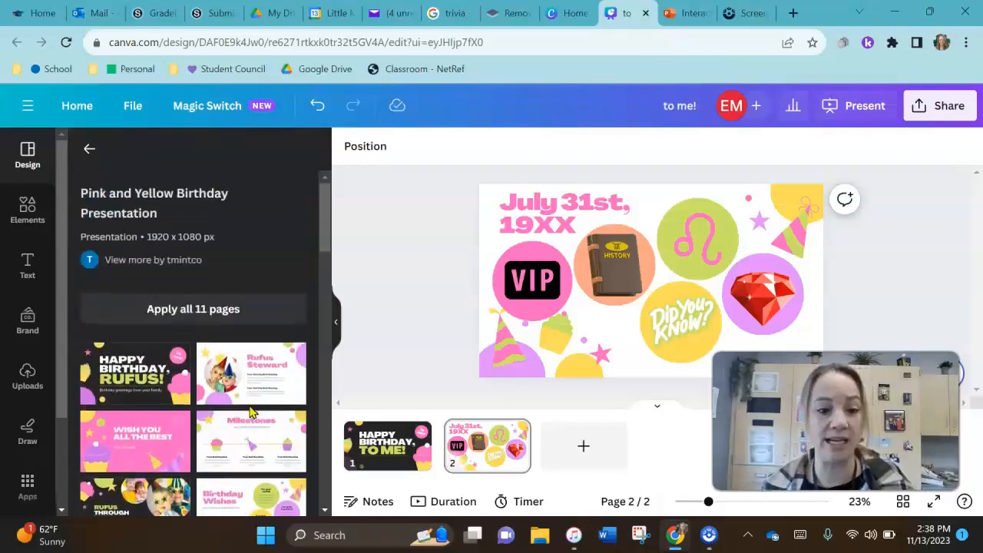
scroll(250, 412, "down", 1)
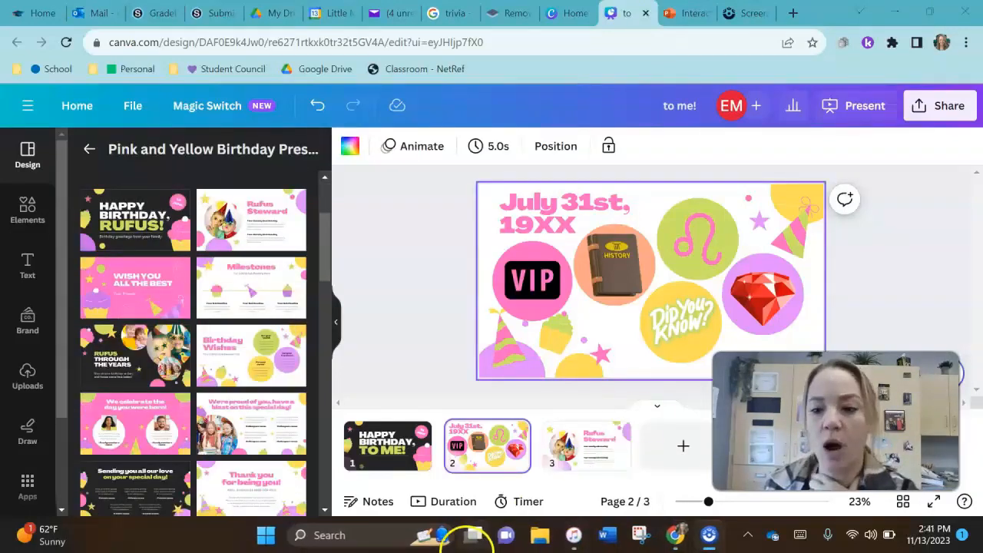
Step: Review the icon page on page 2 and the content layout on page 3
mouse_move(473, 535)
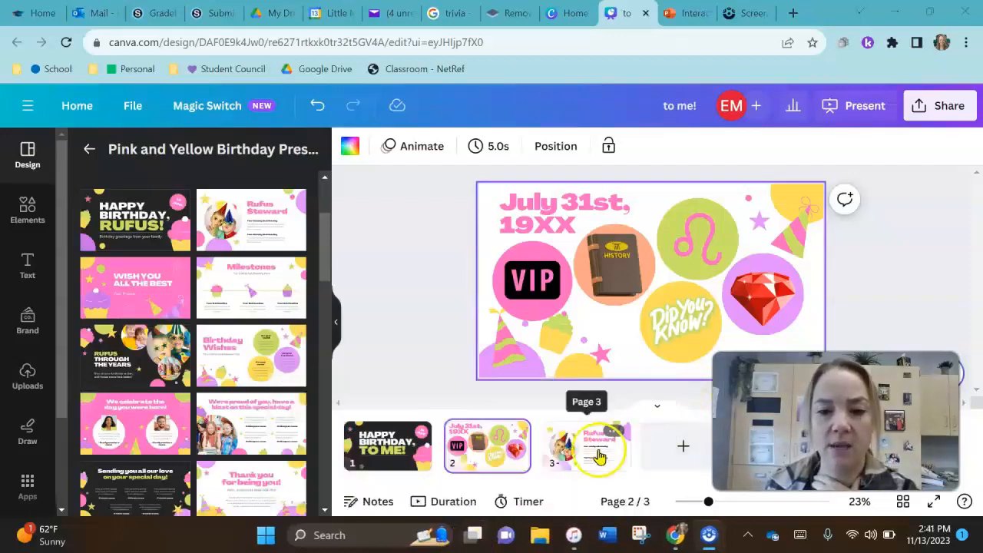
left_click(599, 457)
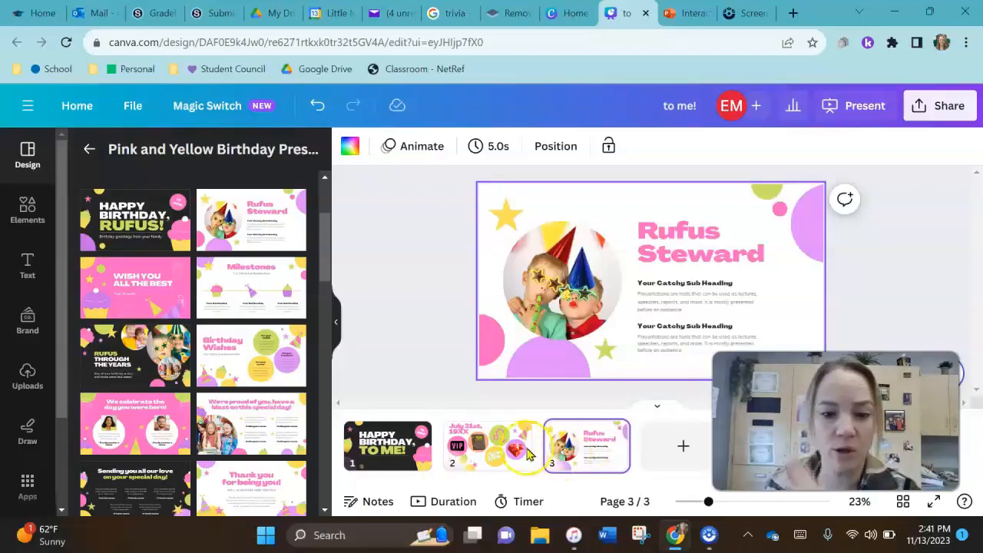
left_click(507, 453)
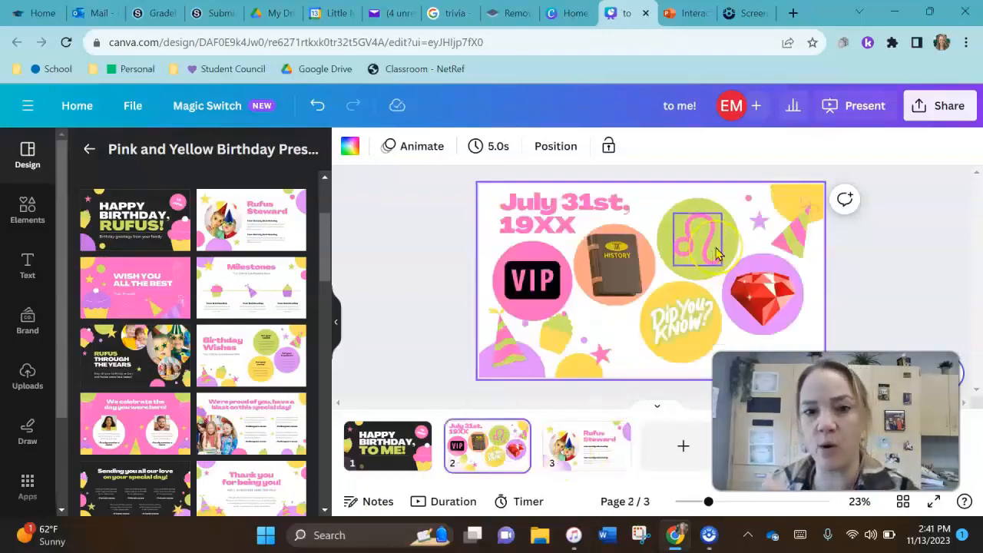
left_click(576, 459)
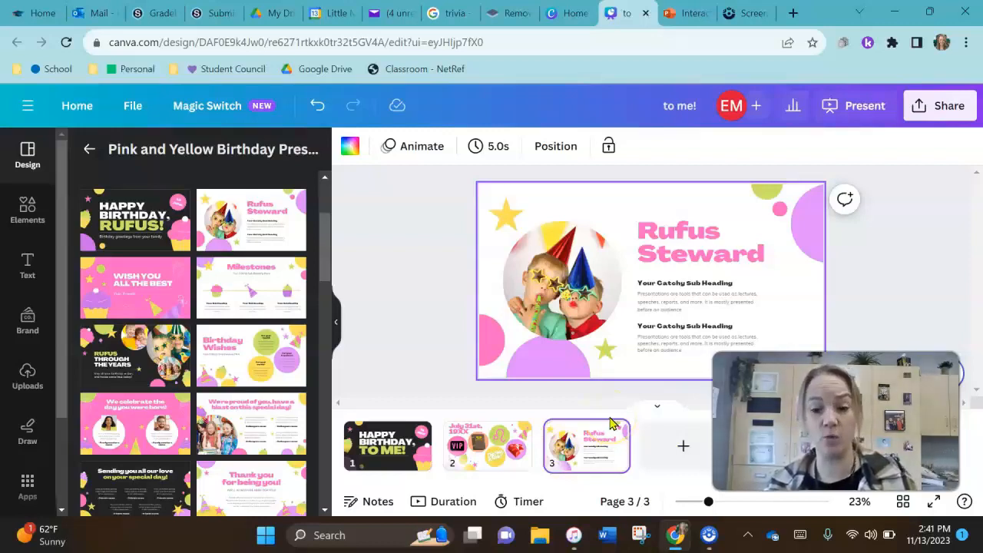
left_click(667, 443)
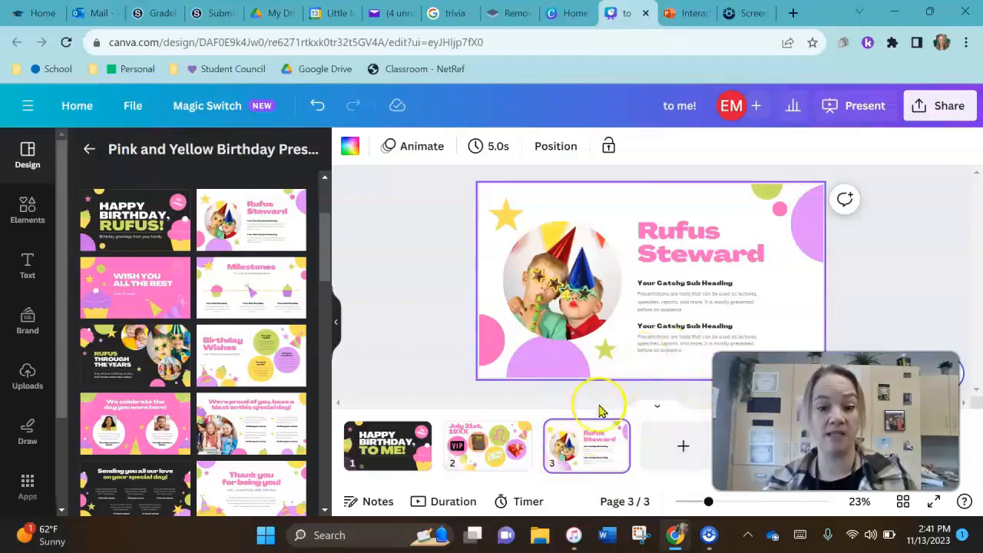
left_click(492, 459)
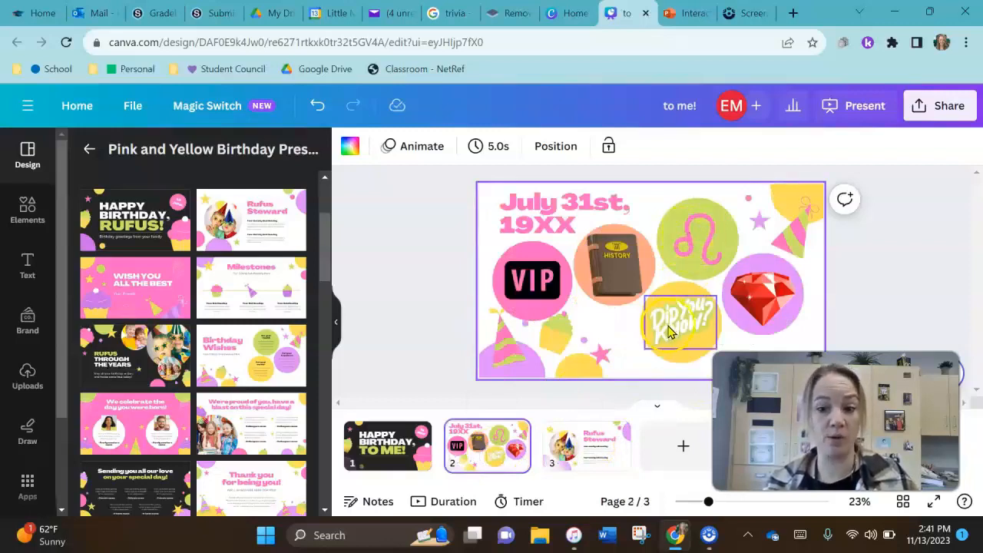
left_click(760, 297)
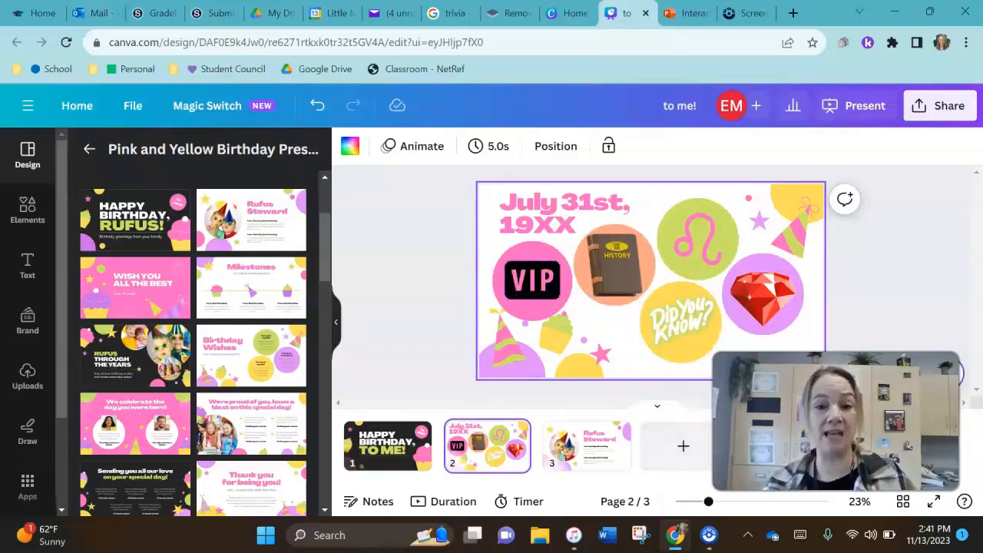
left_click(588, 457)
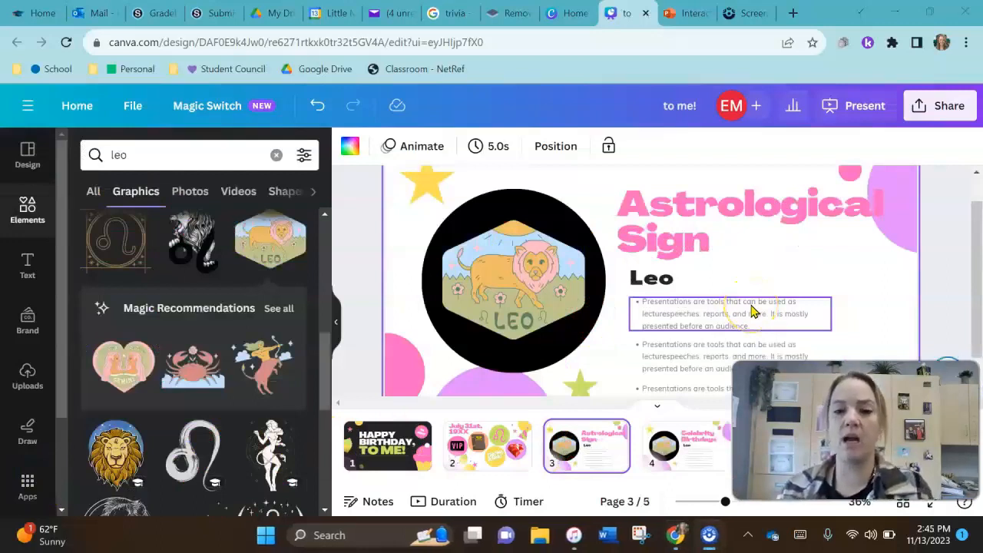
left_click(697, 332)
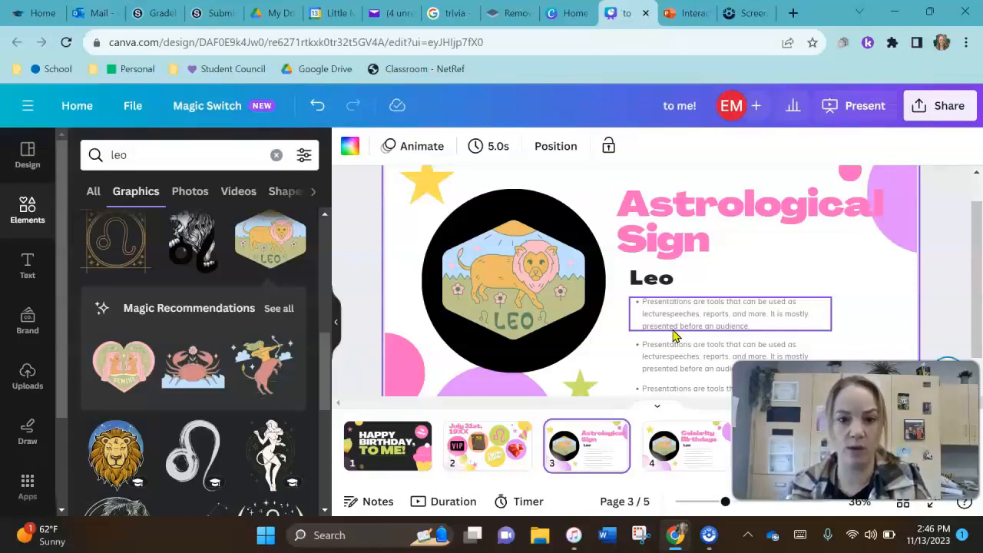
Step: Link the VIP graphic on page 2 to page 4 of the document
left_click(465, 459)
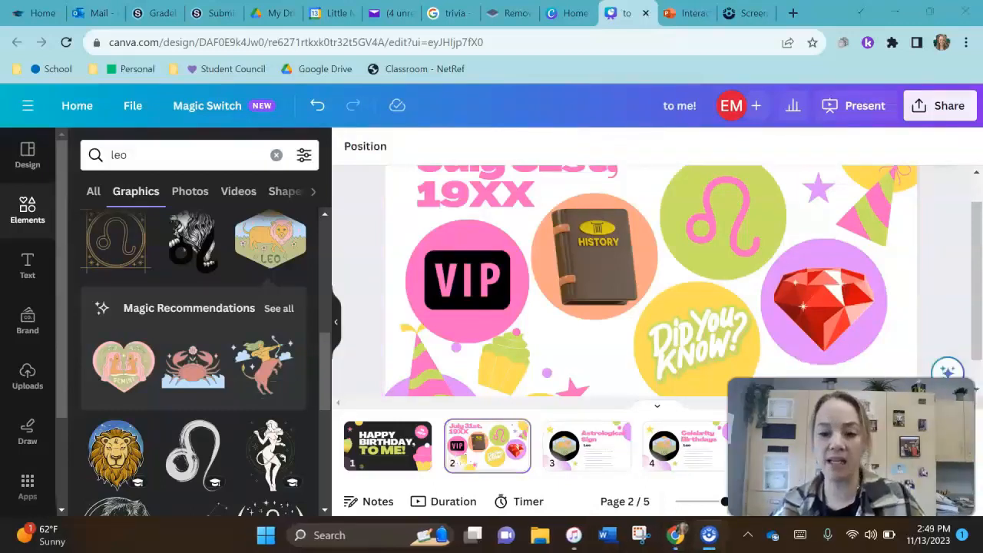
left_click(598, 396)
left_click(493, 290)
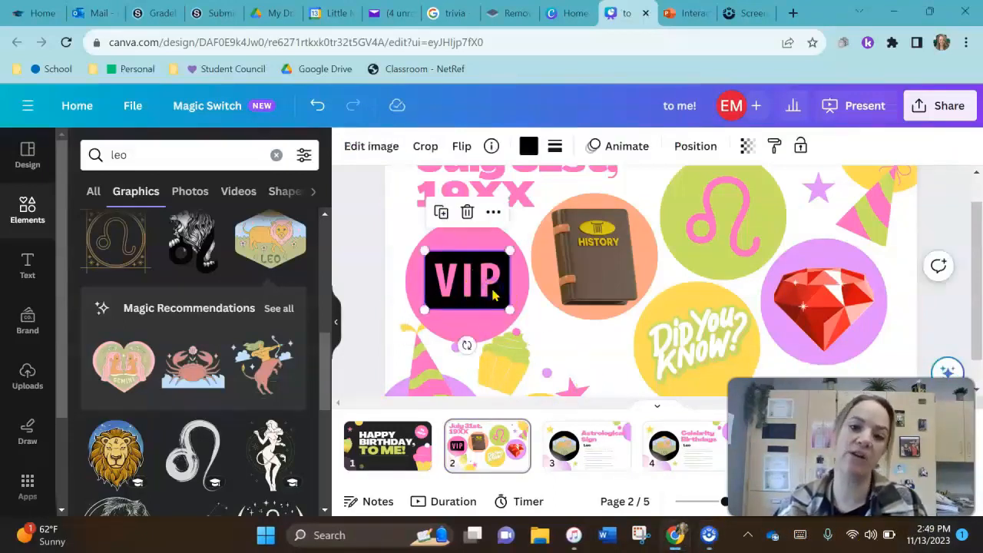
left_click(498, 240)
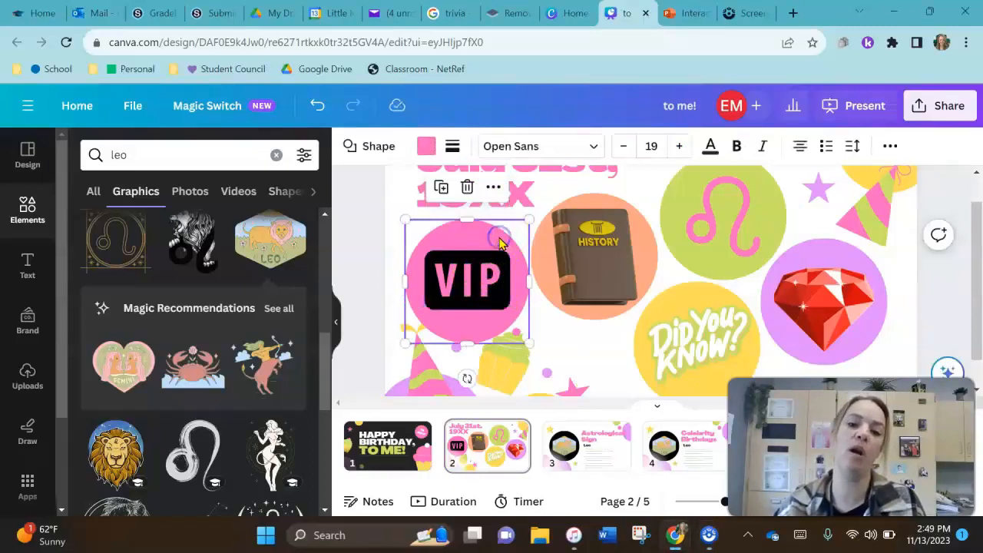
left_click(486, 290)
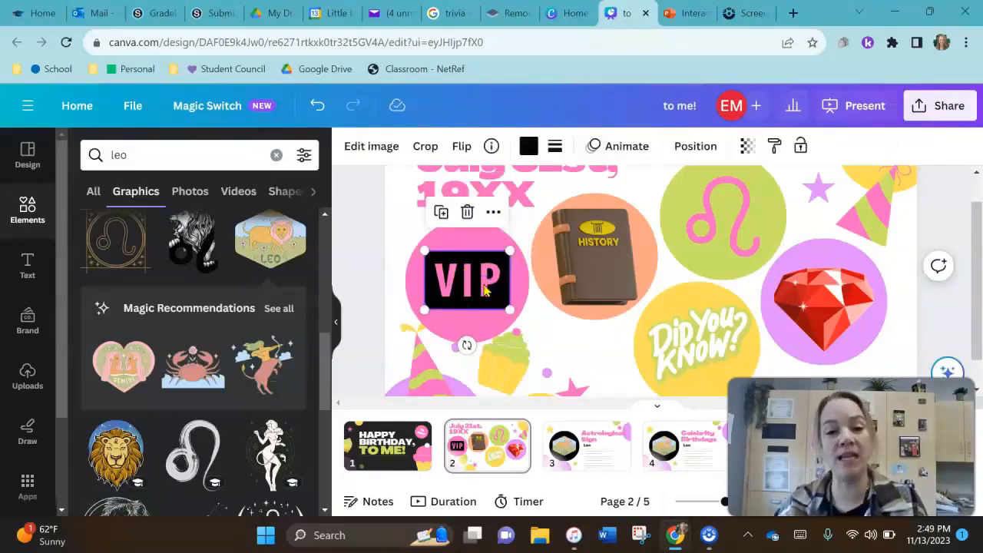
left_click(493, 214)
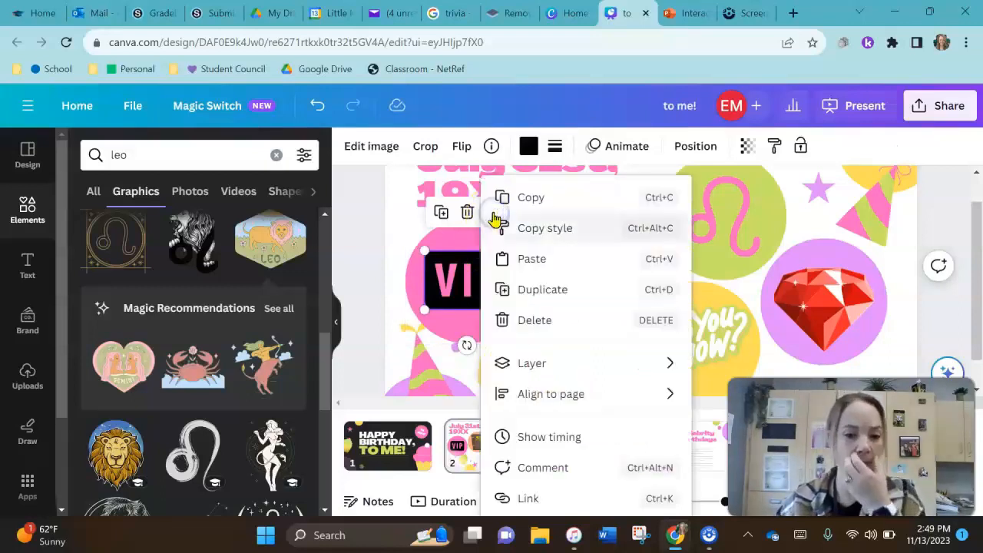
left_click(550, 507)
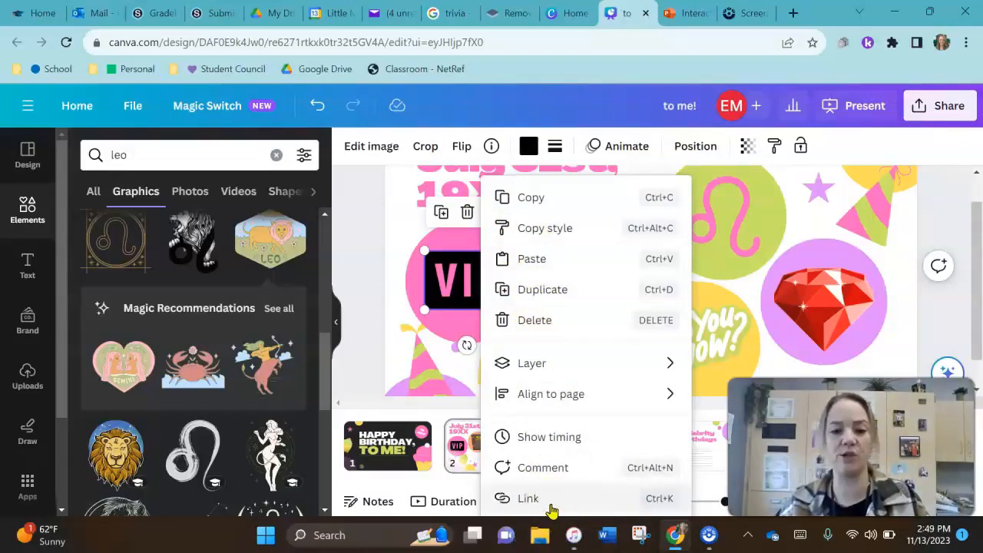
left_click(536, 502)
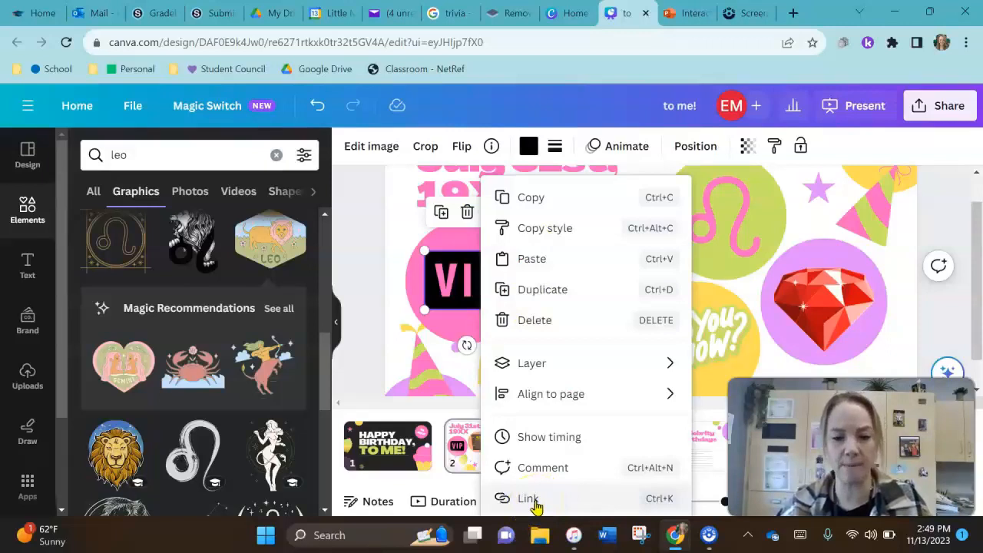
left_click(536, 502)
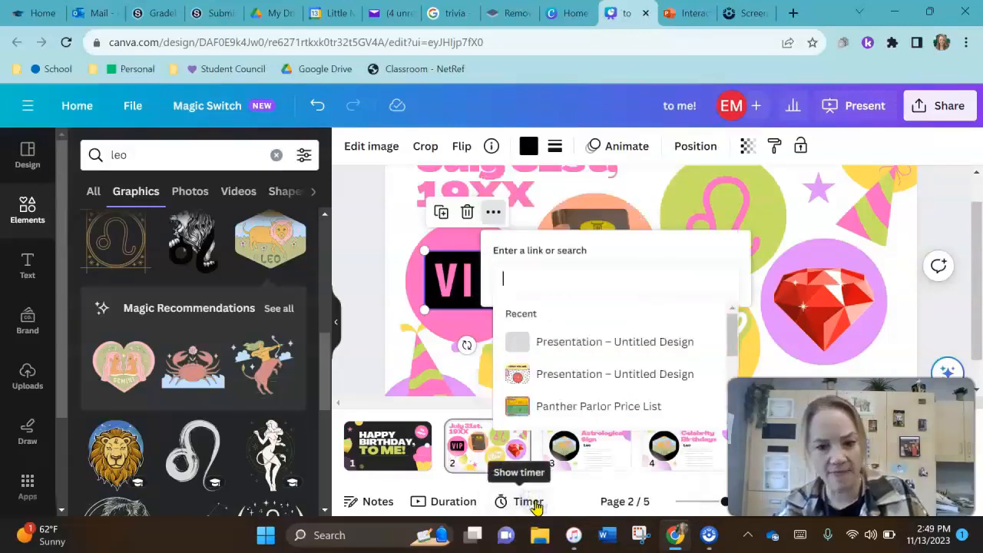
scroll(632, 368, "down", 5)
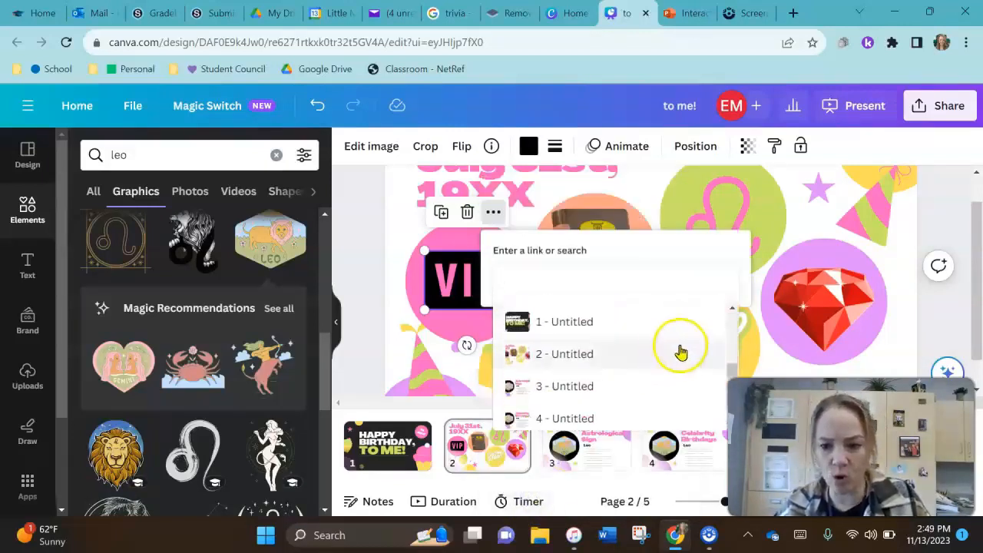
mouse_move(741, 376)
left_mouse_down()
mouse_move(735, 299)
mouse_move(736, 369)
left_mouse_up()
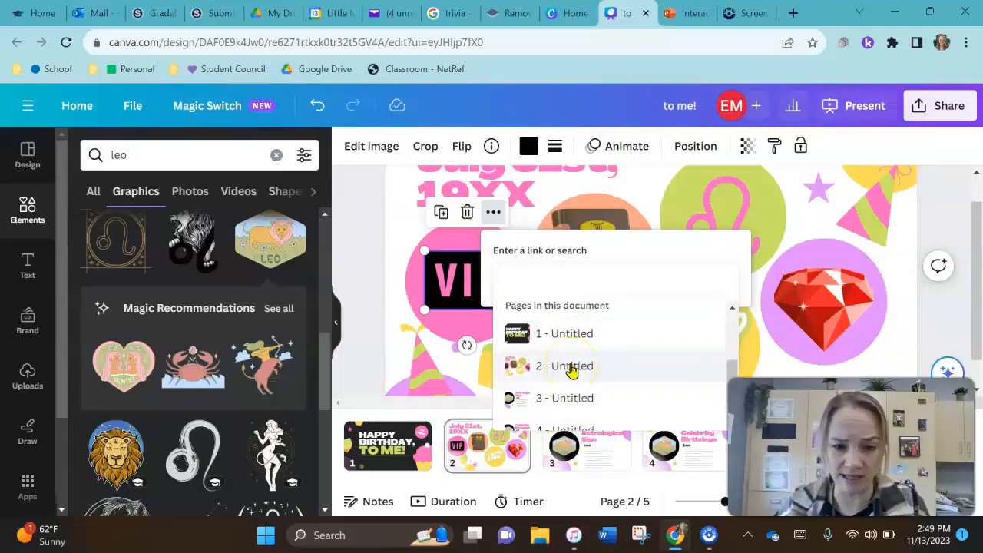
scroll(614, 361, "down", 1)
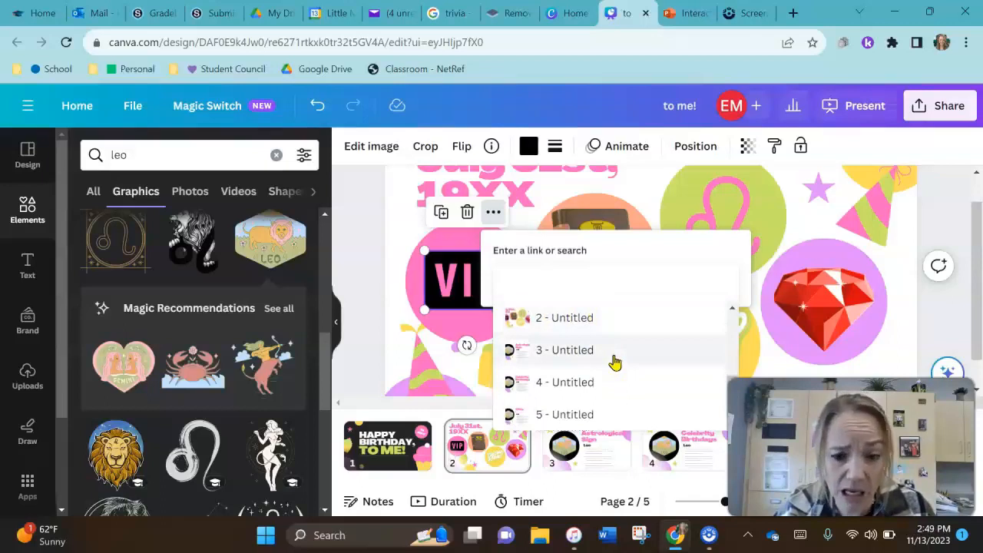
scroll(592, 386, "up", 1)
scroll(592, 386, "down", 1)
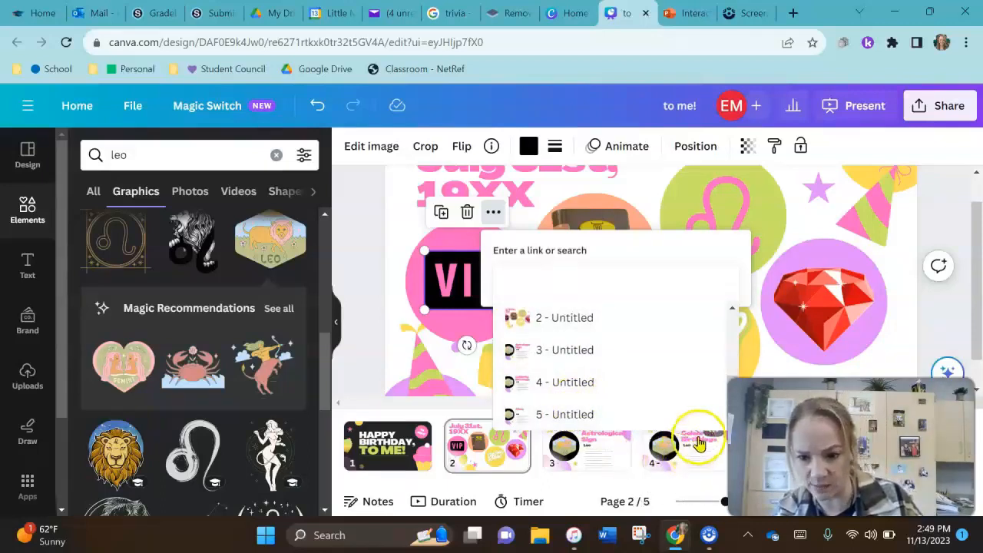
left_click(569, 382)
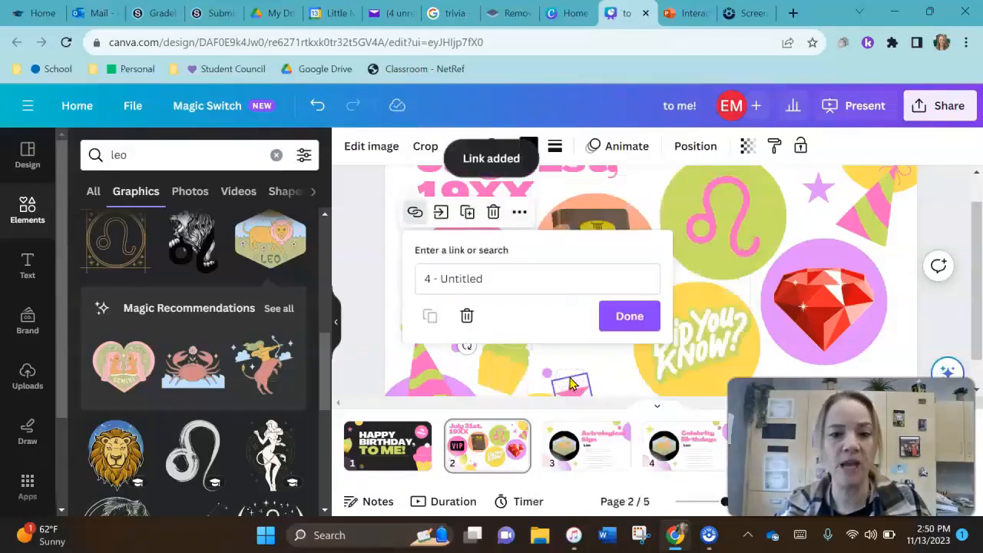
left_click(632, 318)
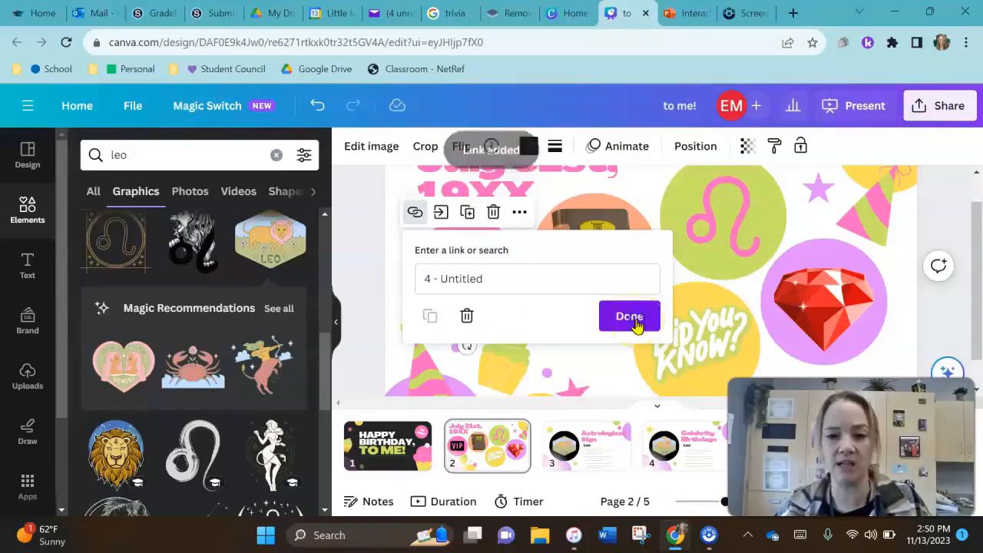
left_click(630, 316)
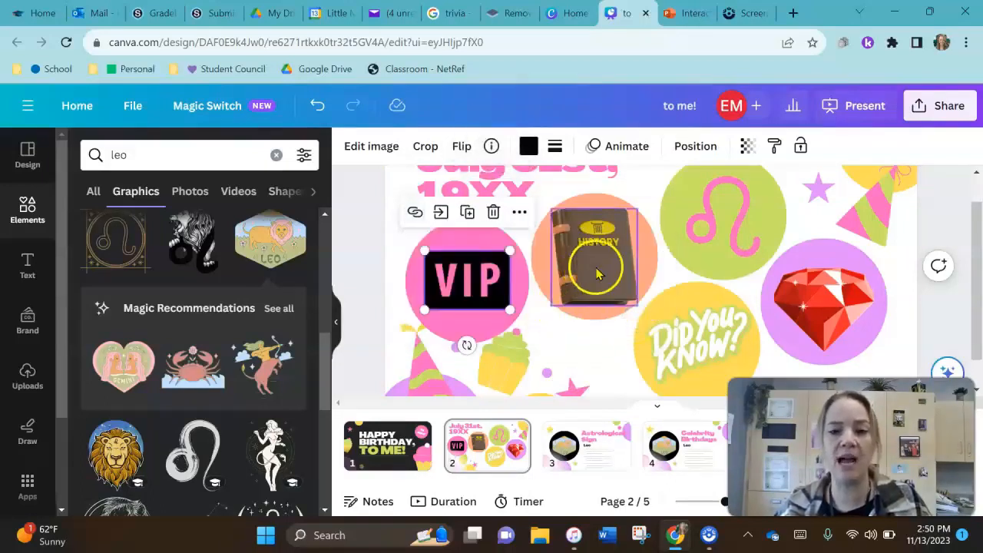
Step: Ungroup the pink Leo symbol from its green circle and clear the selection
left_click(733, 214)
right_click(738, 221)
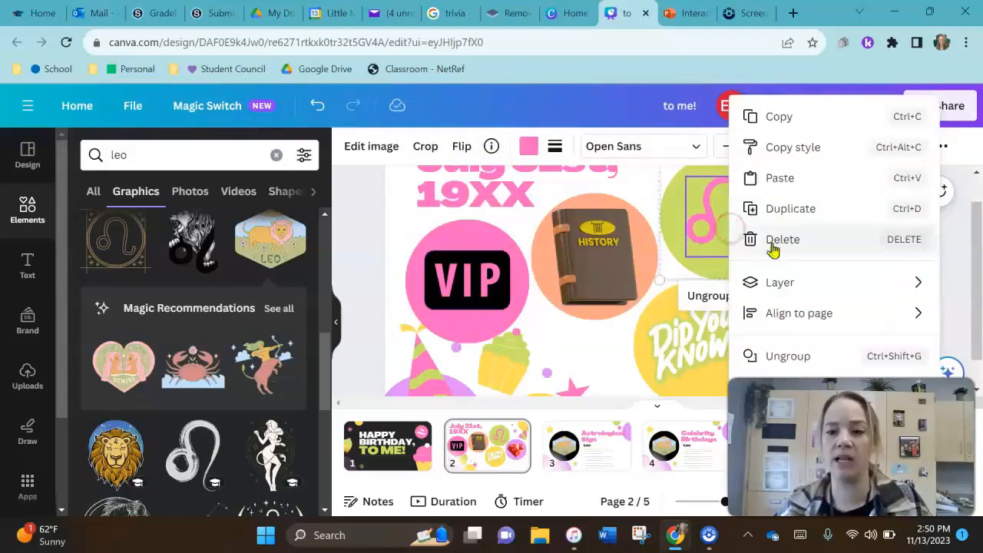
left_click(702, 234)
left_click(709, 295)
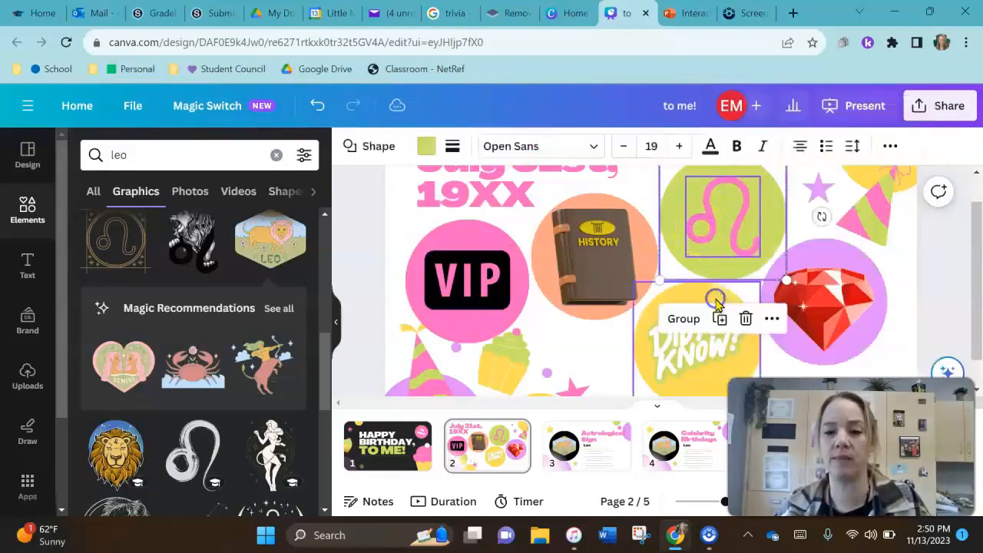
left_click(827, 254)
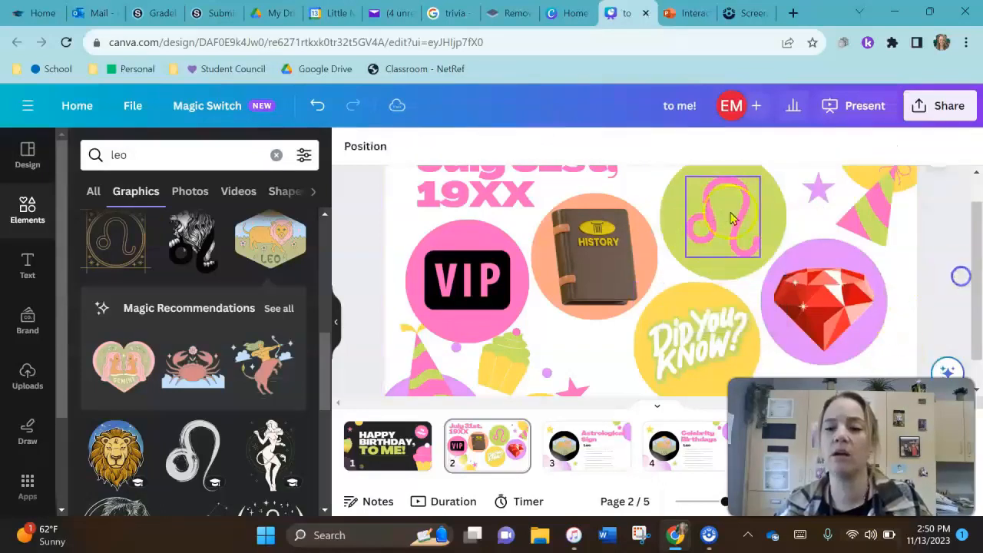
Step: Link the pink Leo symbol on page 2 to page 3 of the document
left_click(724, 211)
right_click(724, 215)
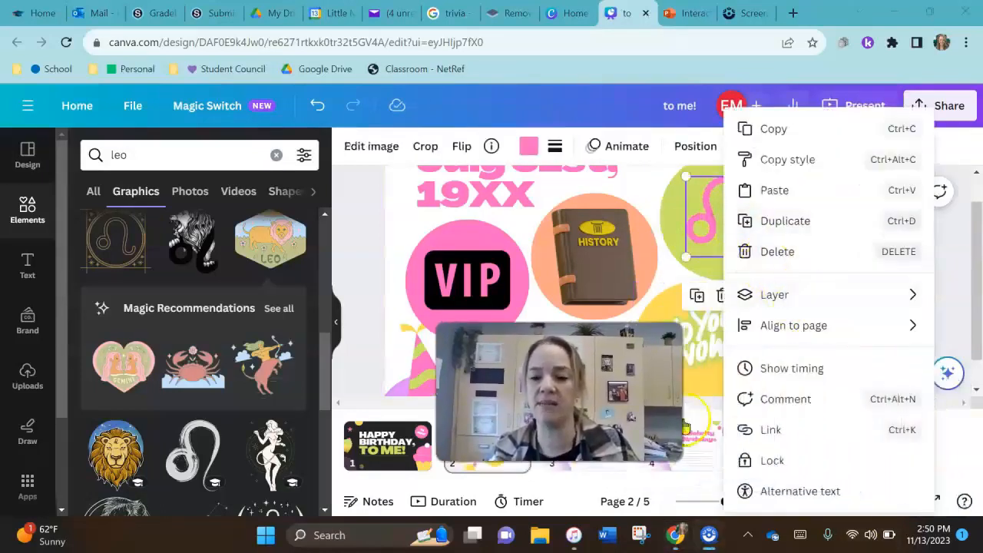
left_click(792, 431)
left_click_drag(560, 391, 831, 431)
left_click(618, 259)
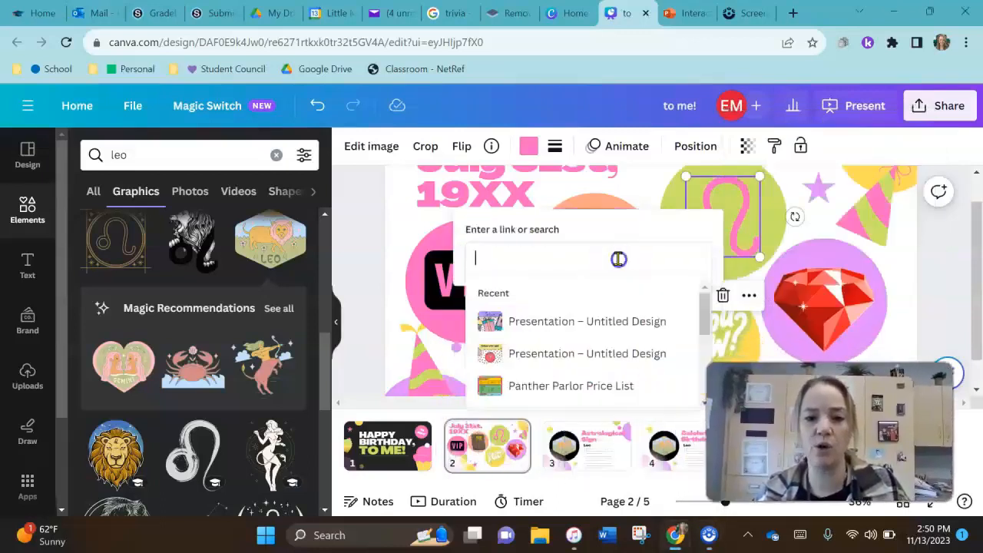
scroll(611, 322, "down", 4)
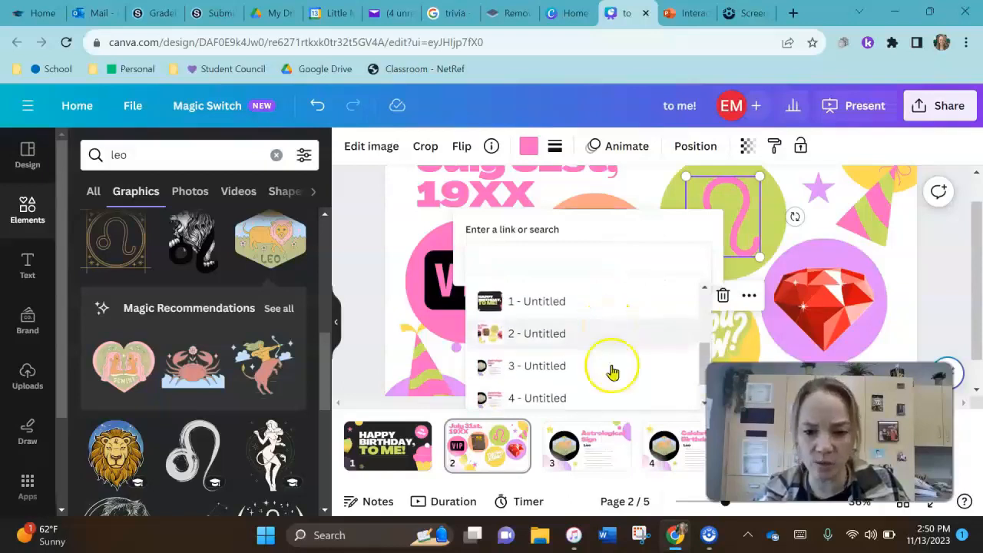
left_click(556, 374)
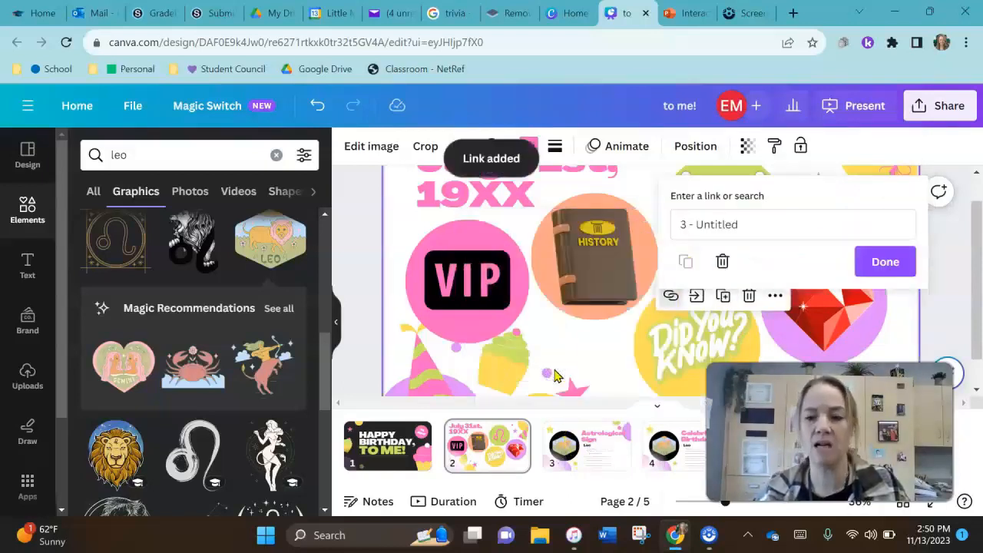
left_click(882, 261)
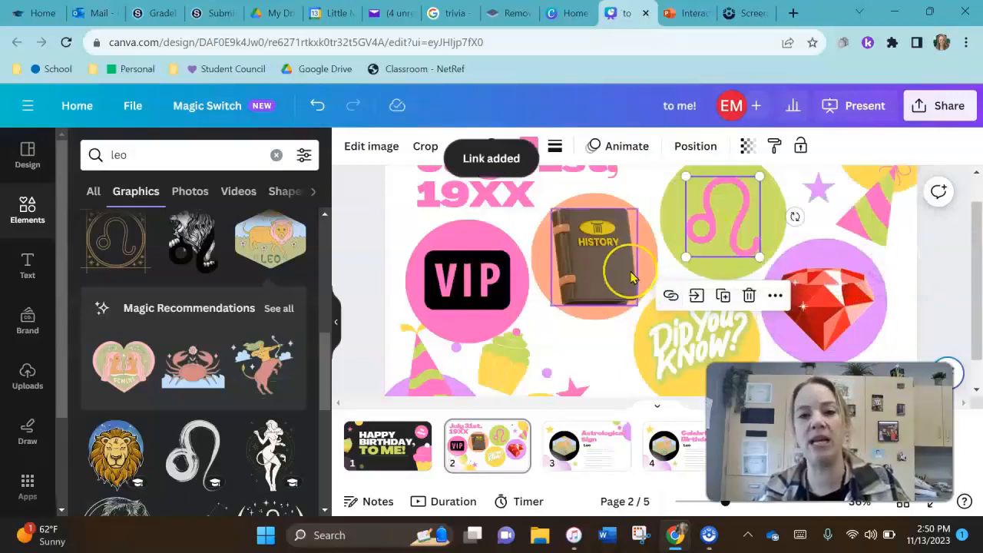